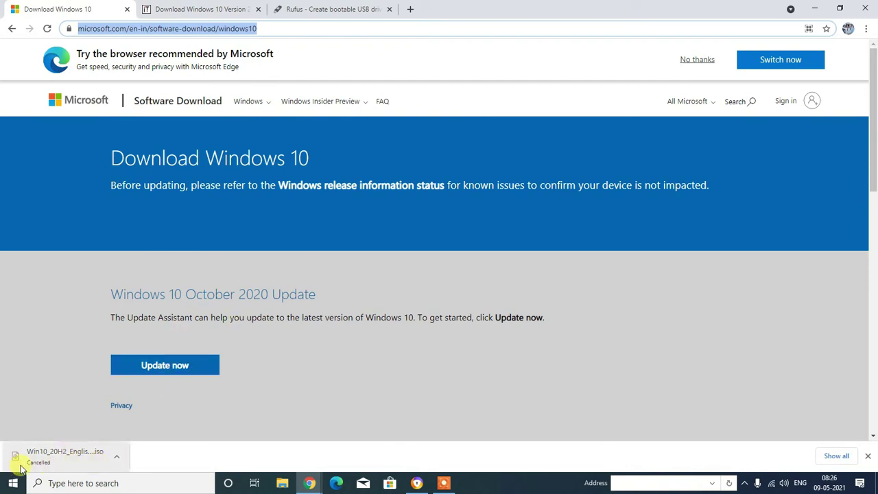
# Switch to the itechtics.com download page and request the Windows 10 Version 20H2 64-bit English download.
pyautogui.click(218, 10)
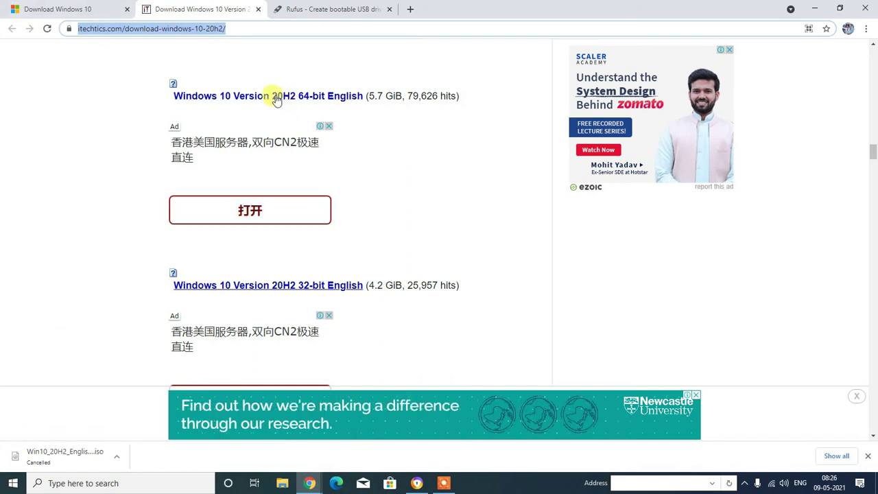
pyautogui.click(298, 100)
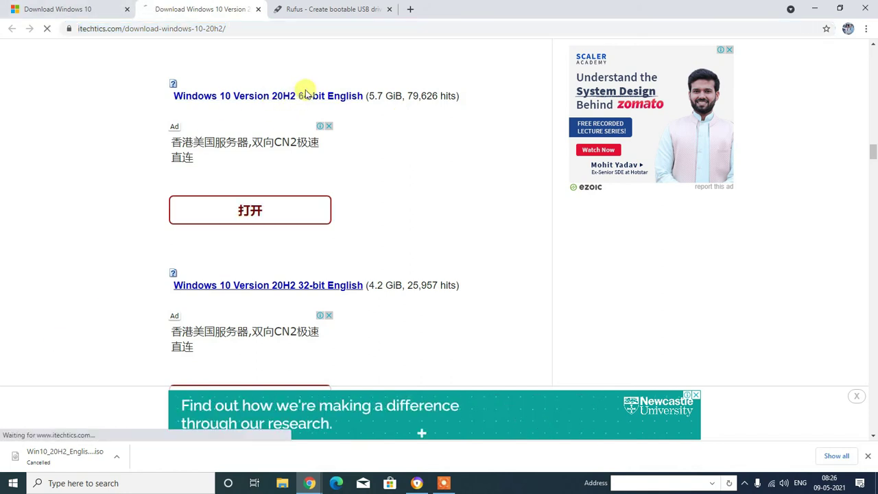
# Show the desktop, refresh it and launch Rufus 3.4 from there.
pyautogui.press('super+d')
pyautogui.rightClick(624, 73)
pyautogui.click(658, 105)
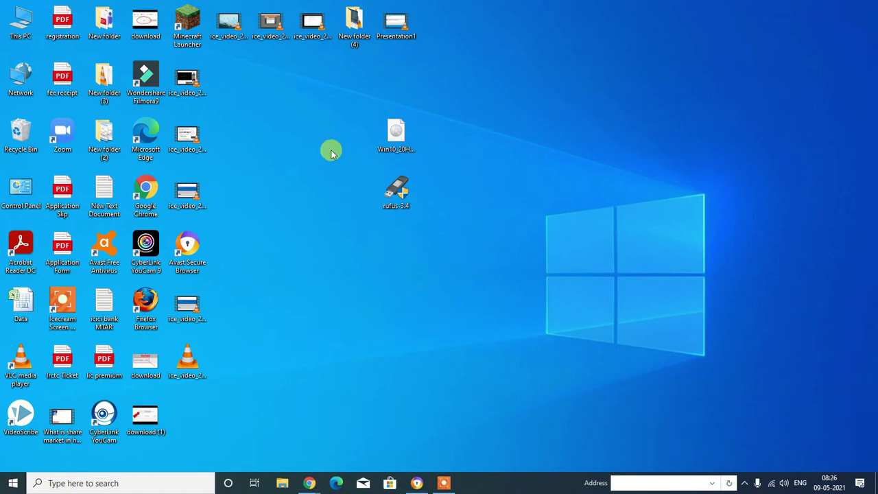
pyautogui.doubleClick(405, 195)
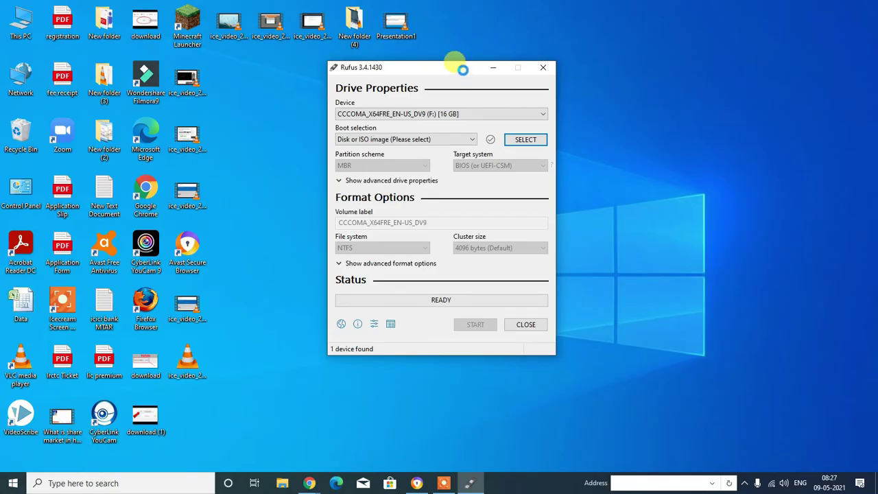
pyautogui.moveTo(448, 71); pyautogui.dragTo(424, 79)
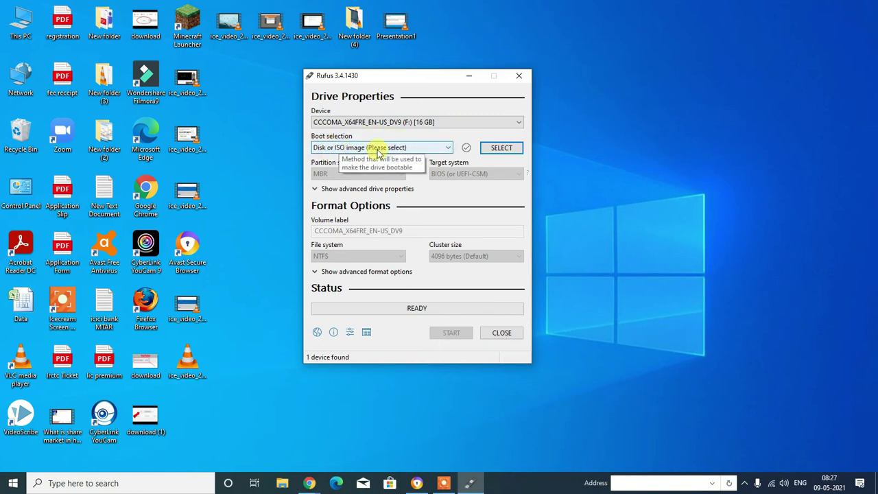
# Load the Win10_20H2_English_x64 ISO from the Desktop folder as the boot image.
pyautogui.click(501, 148)
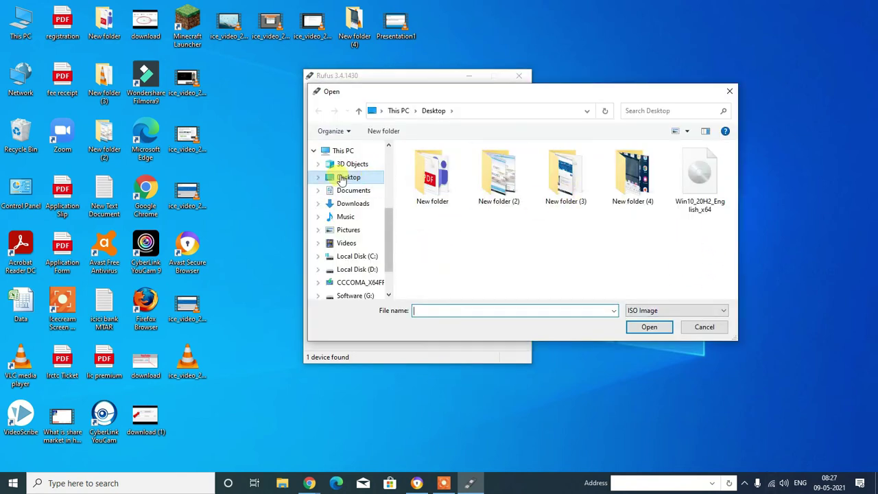
pyautogui.click(699, 180)
pyautogui.click(645, 331)
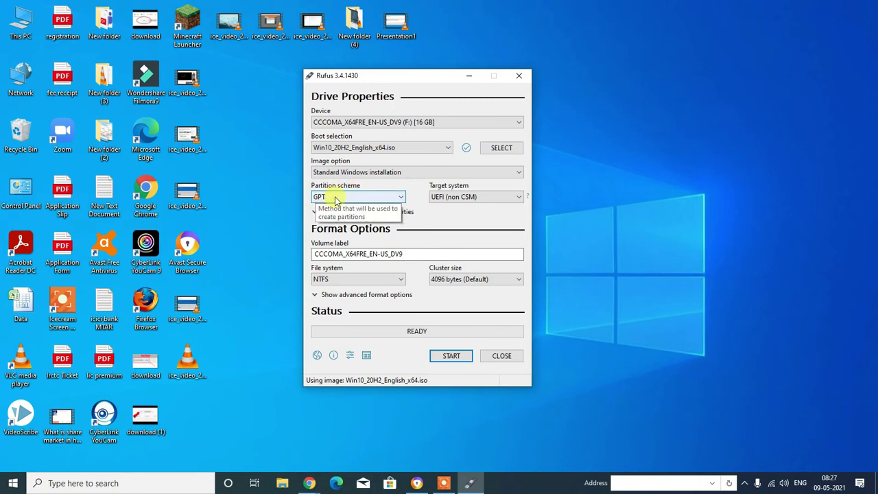
# Review the GPT and MBR partition schemes and set the USB drive's partition scheme to MBR.
pyautogui.click(365, 197)
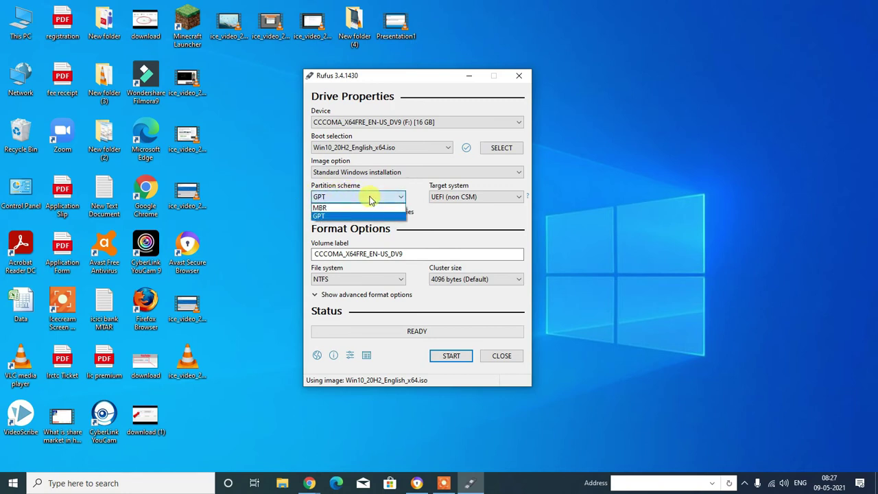
pyautogui.click(329, 209)
pyautogui.click(327, 218)
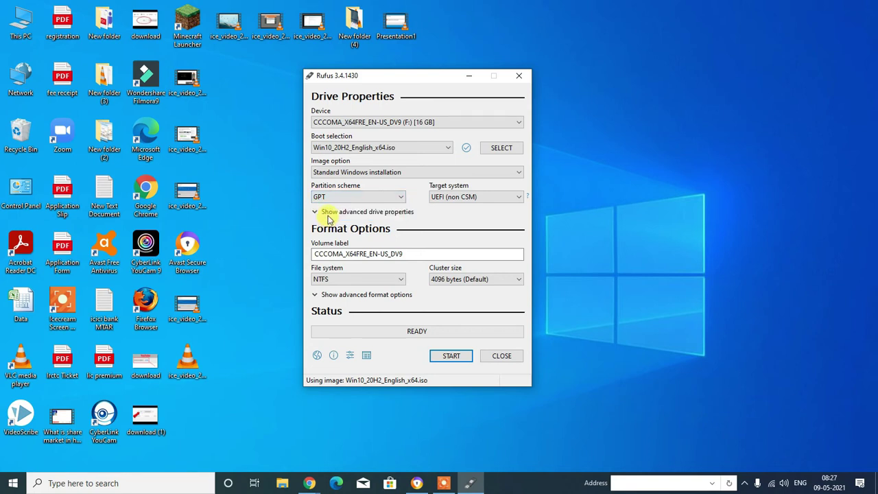
pyautogui.click(401, 198)
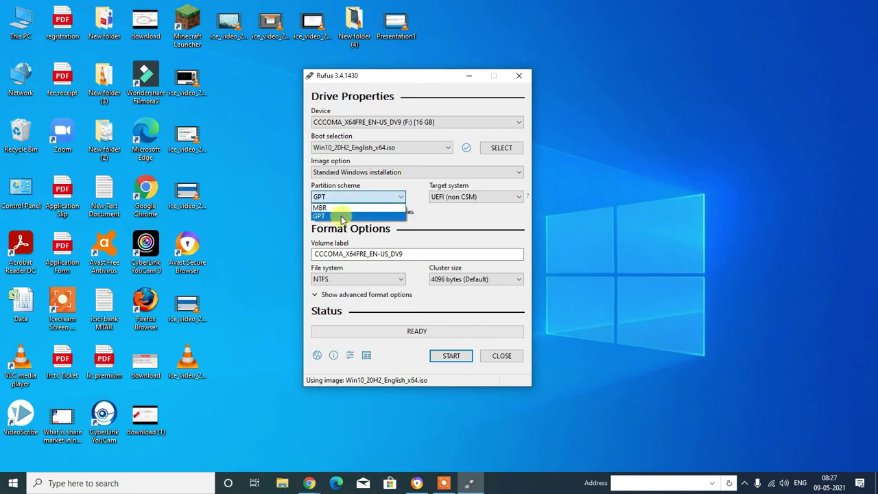
pyautogui.click(323, 218)
pyautogui.click(357, 196)
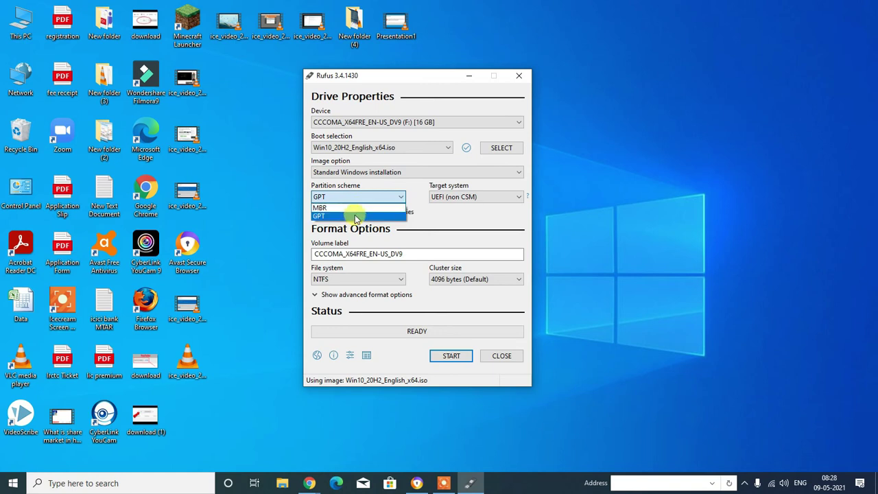
pyautogui.click(324, 215)
pyautogui.click(324, 208)
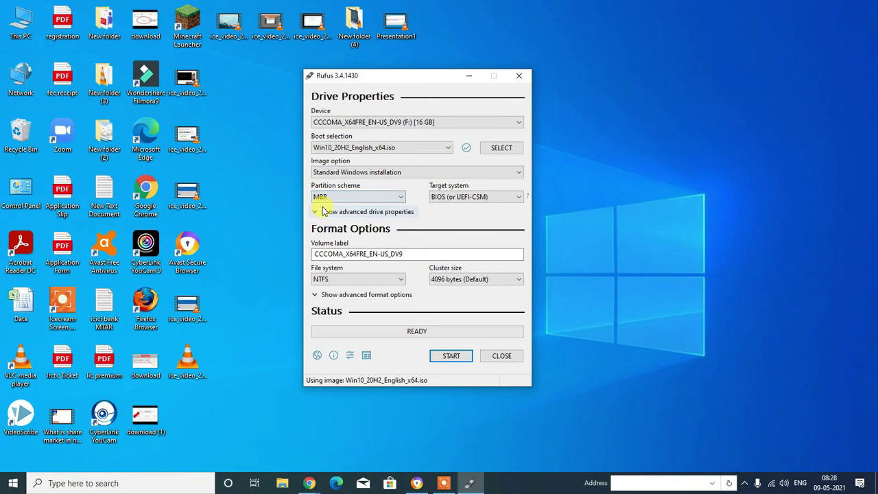
pyautogui.click(398, 197)
pyautogui.click(395, 198)
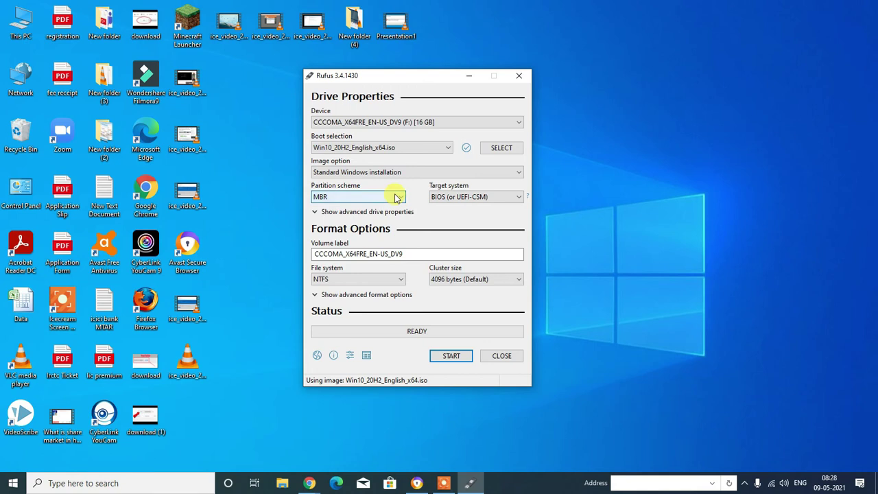
# Set the volume label to "Windows 10 OS" and keep NTFS as the file system.
pyautogui.press('Tab')
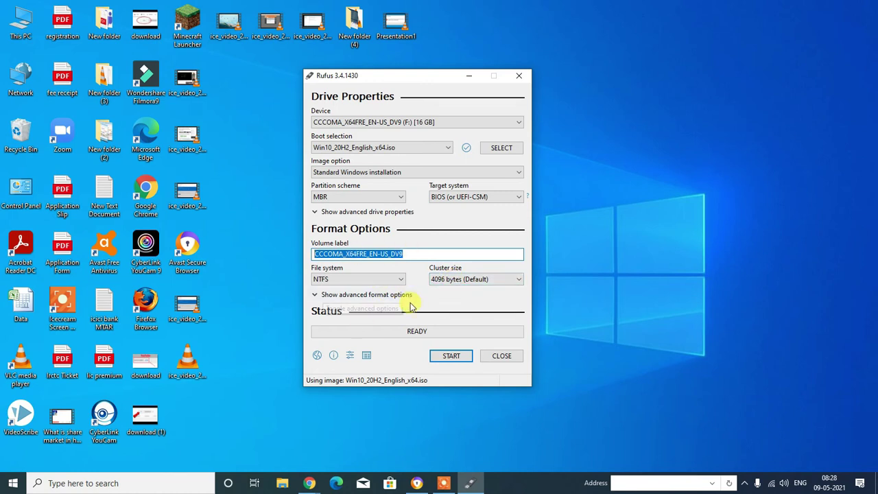
pyautogui.write('Windows 10 O')
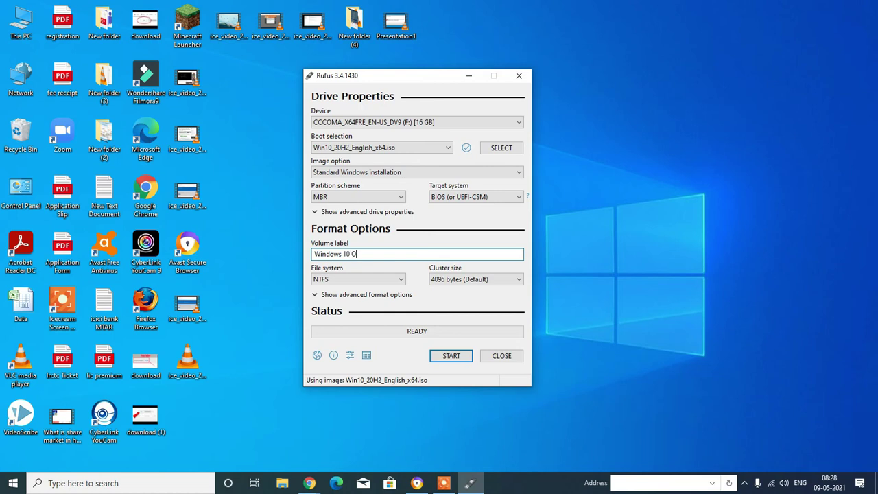
pyautogui.write('S')
pyautogui.click(347, 280)
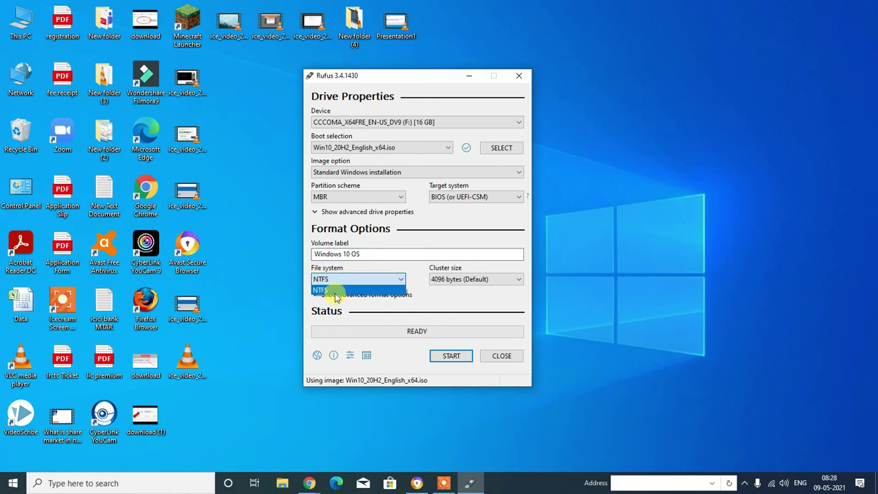
pyautogui.click(358, 278)
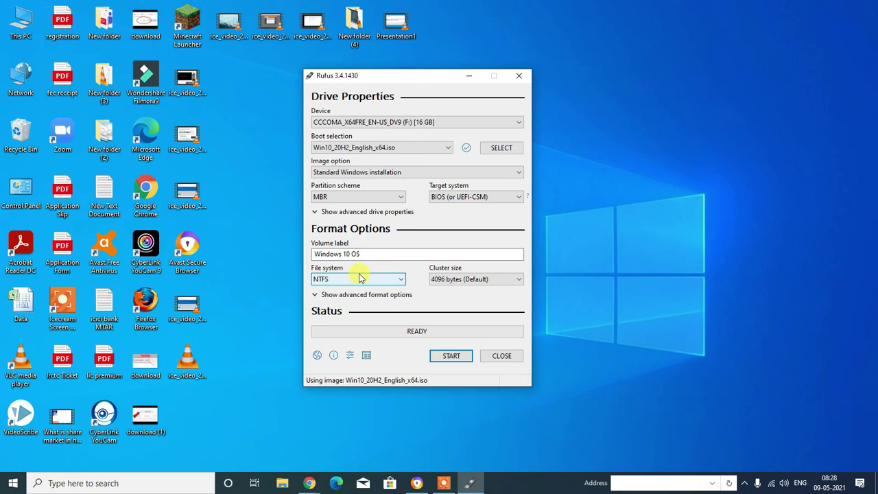
pyautogui.click(358, 281)
pyautogui.click(351, 284)
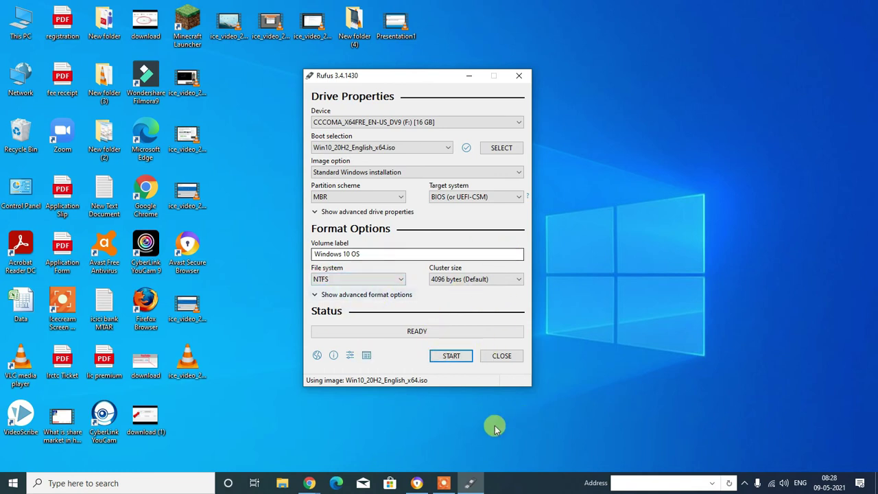
# Start writing the Windows image to the 16 GB USB drive (F:) and accept erasing all its data.
pyautogui.click(451, 358)
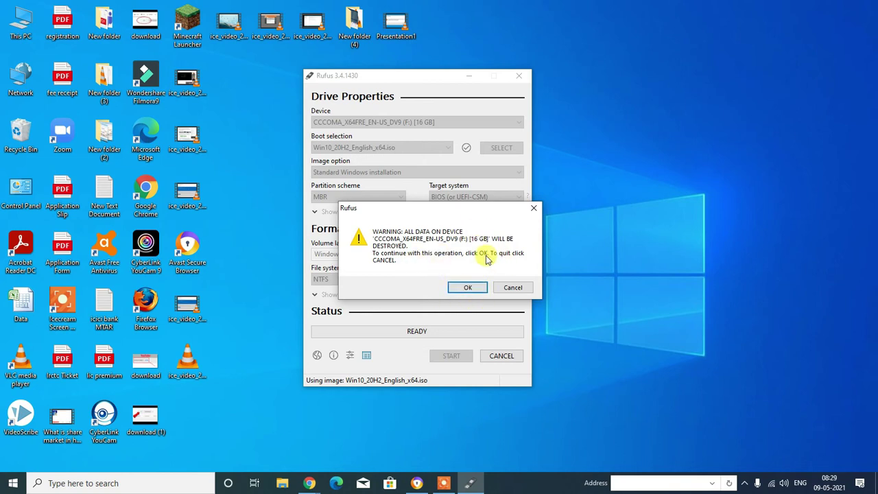
pyautogui.click(466, 288)
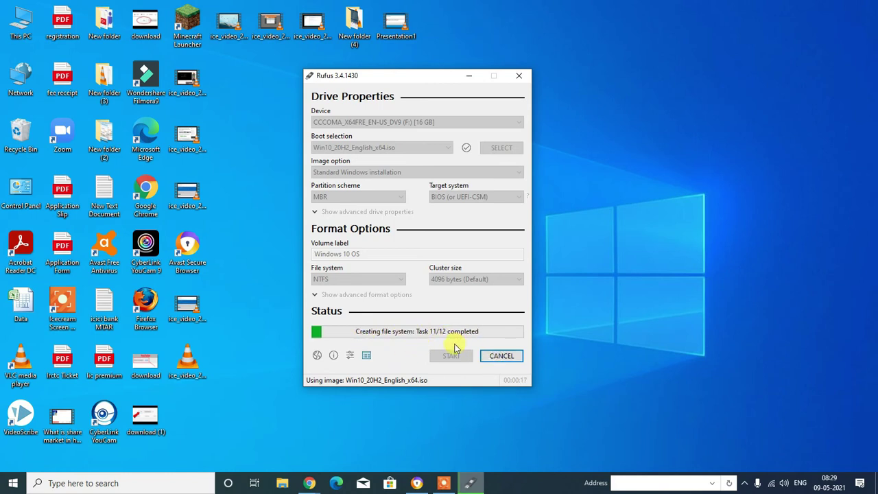
pyautogui.click(445, 483)
pyautogui.moveTo(572, 445); pyautogui.dragTo(650, 466)
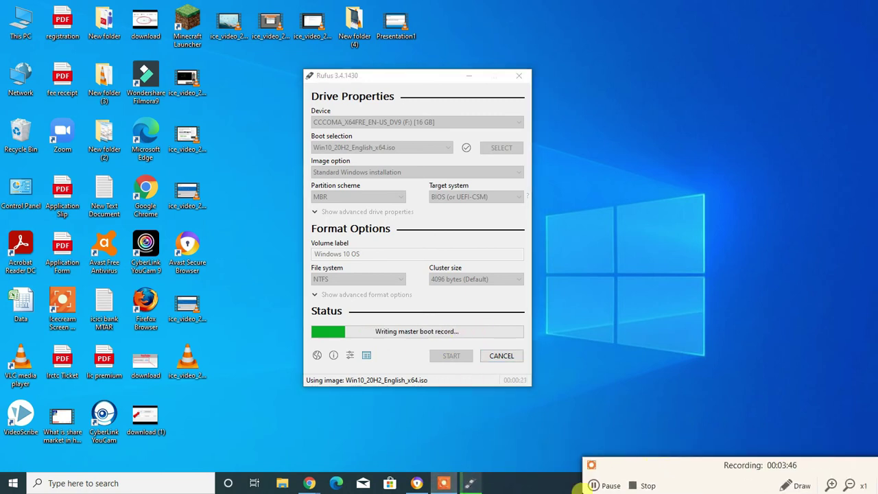
pyautogui.click(593, 485)
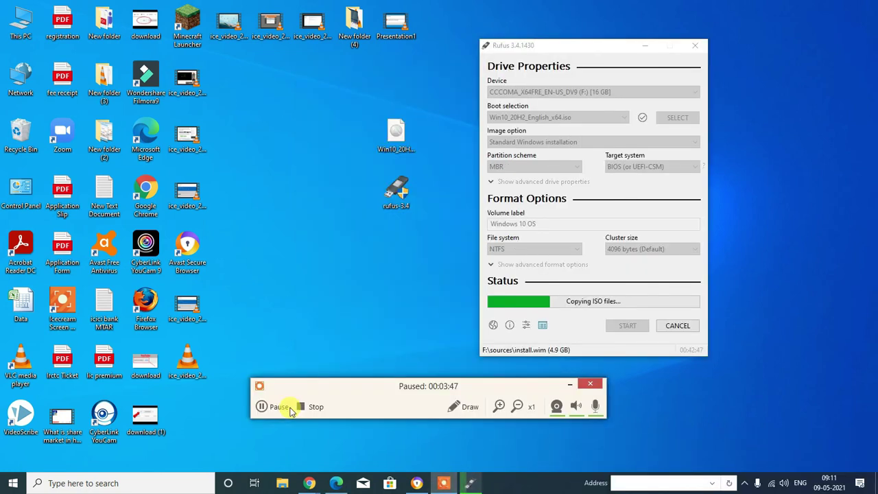
pyautogui.click(281, 406)
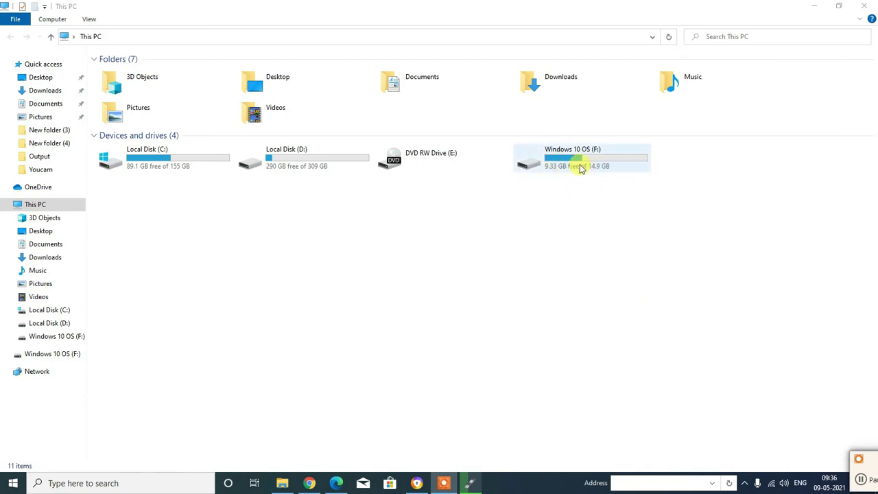
# Inspect the files on the Windows 10 OS (F:) drive, return to This PC and close File Explorer.
pyautogui.doubleClick(568, 168)
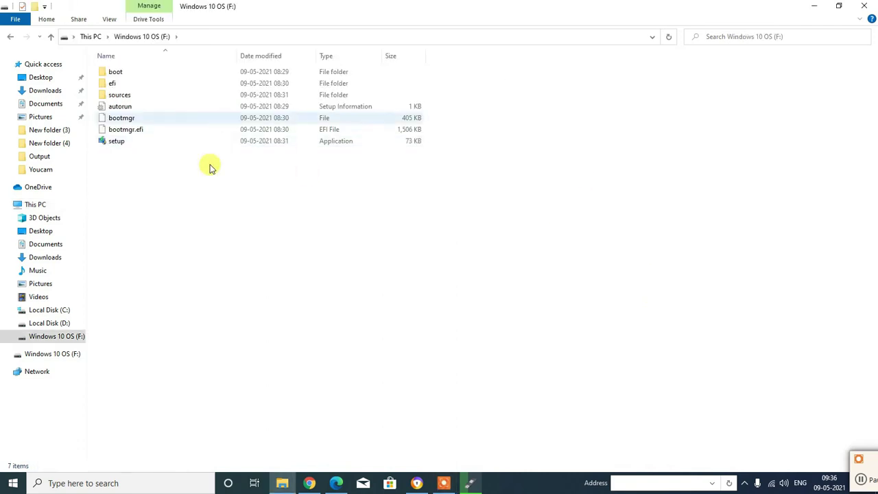
pyautogui.click(50, 38)
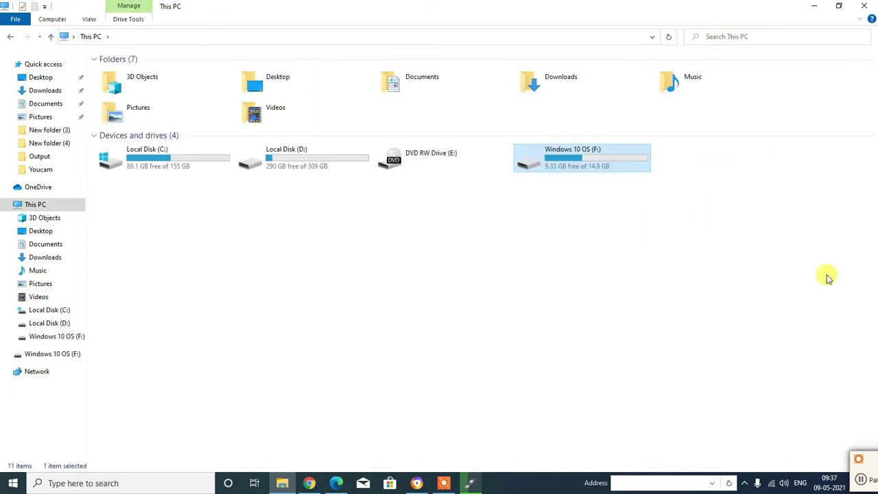
pyautogui.click(874, 4)
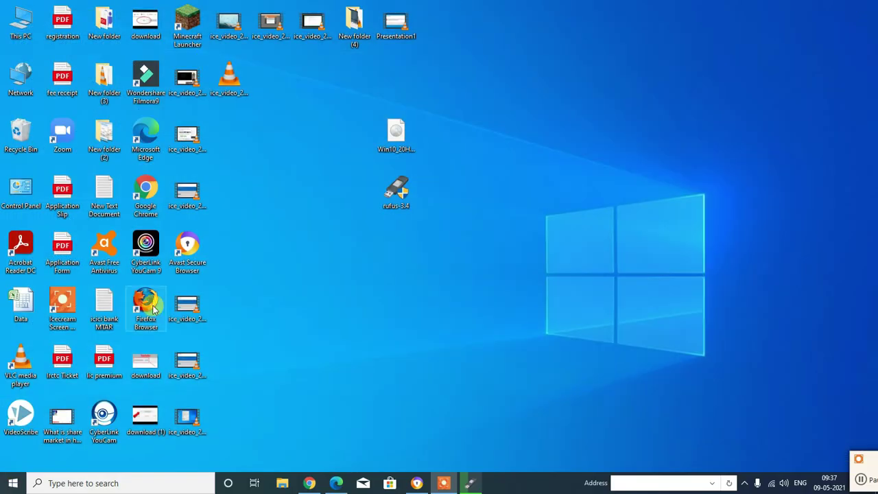